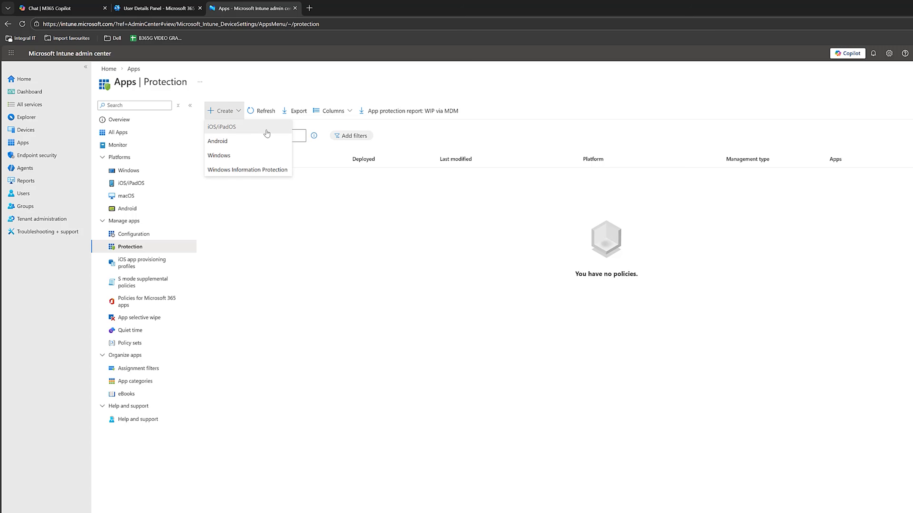
Start an iOS/iPadOS app protection policy named "IOS Company App Protection" and proceed to its app targeting settings
click(266, 134)
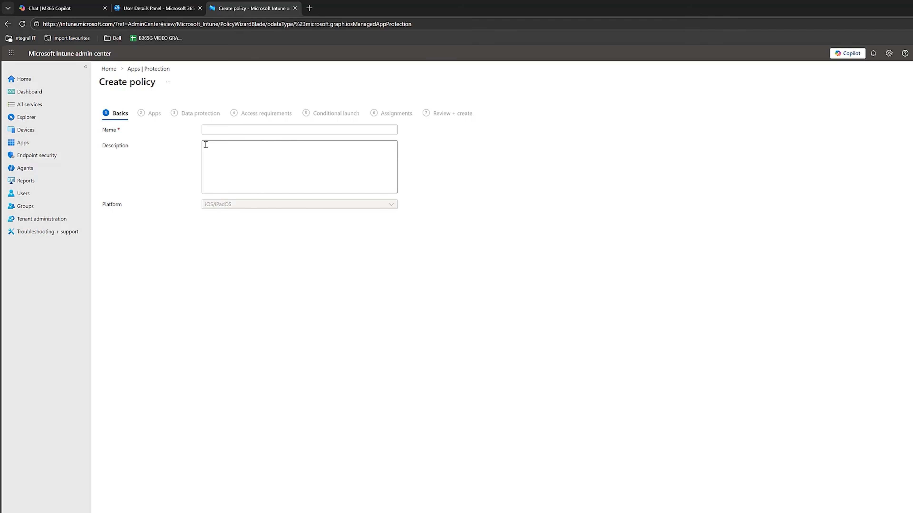
click(255, 133)
click(287, 177)
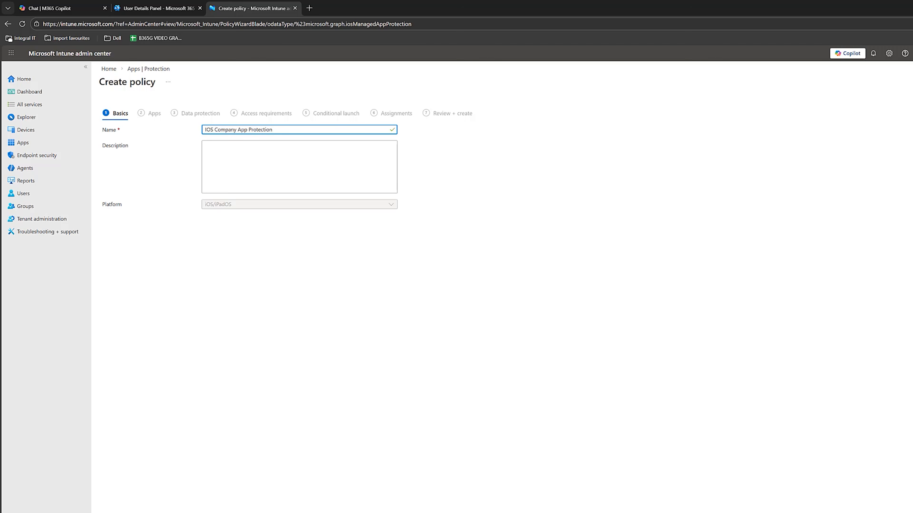
click(167, 512)
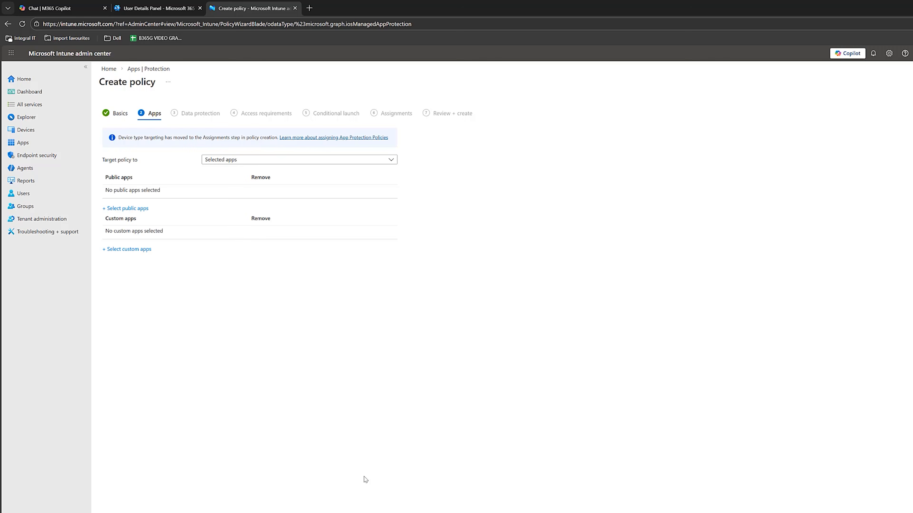
Target the policy to All Microsoft Apps and view the list of apps it covers
click(393, 163)
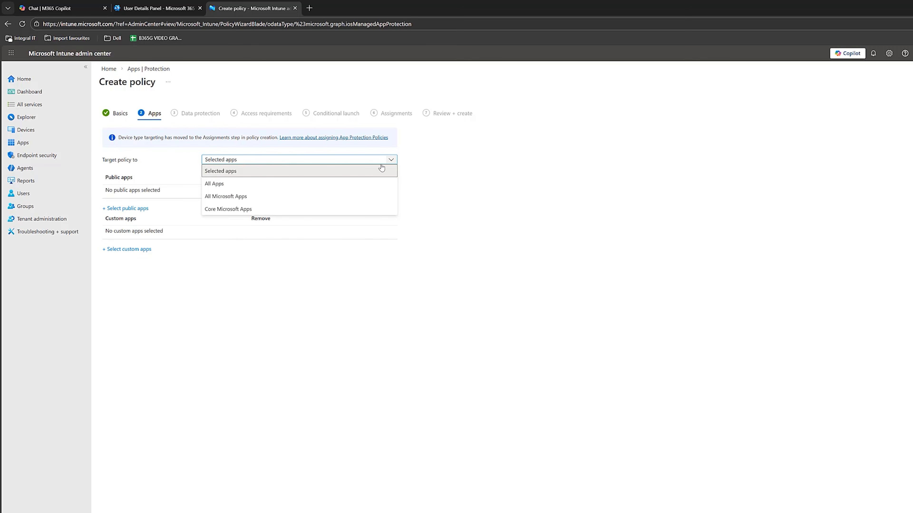
click(326, 200)
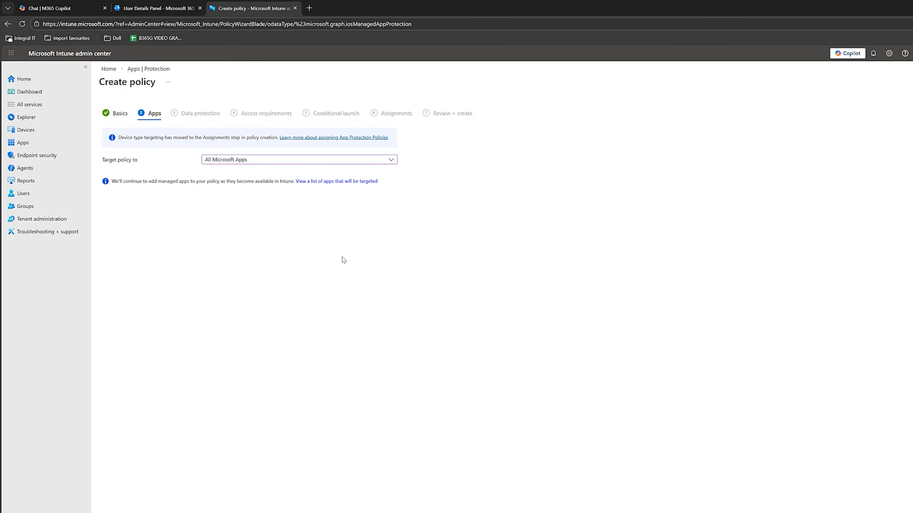
click(279, 182)
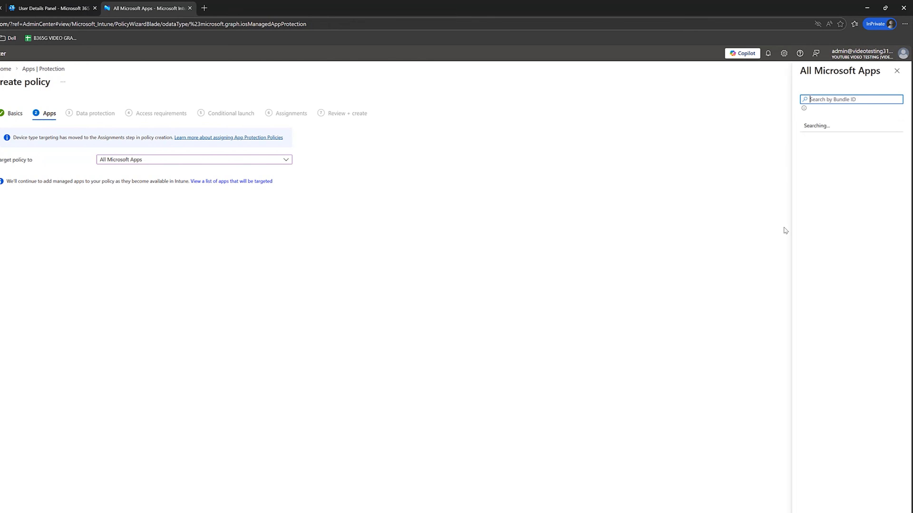
mouse_move(900, 131)
mouse_down()
mouse_move(905, 169)
mouse_move(905, 128)
mouse_up()
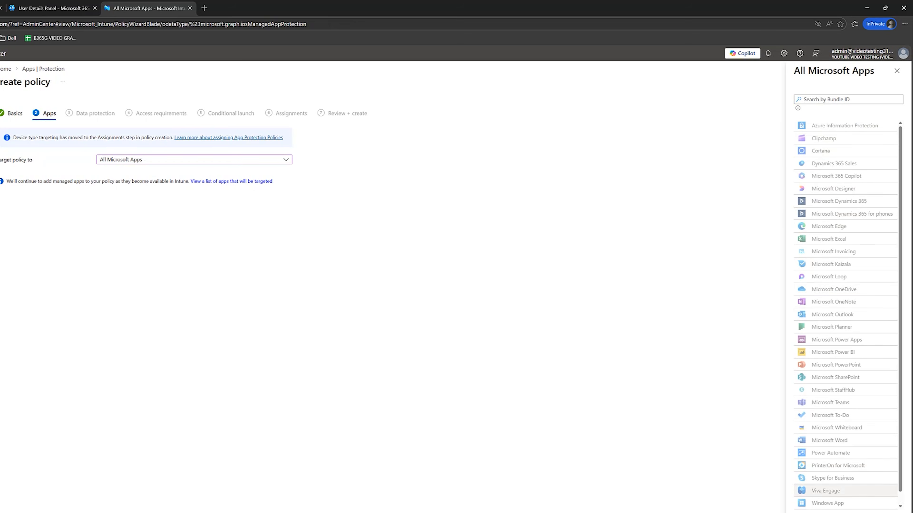
Target the policy to Core Microsoft Apps, check the list of covered apps, and proceed to the data protection settings
click(288, 161)
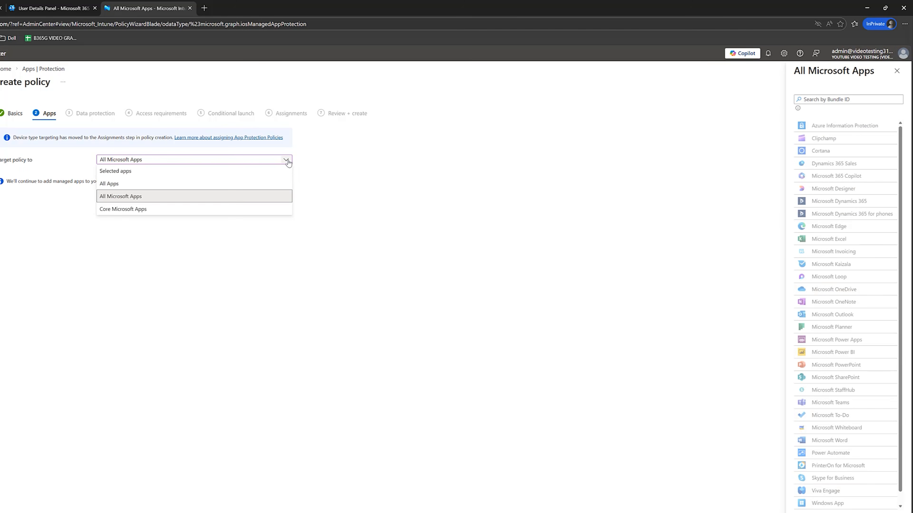
click(246, 213)
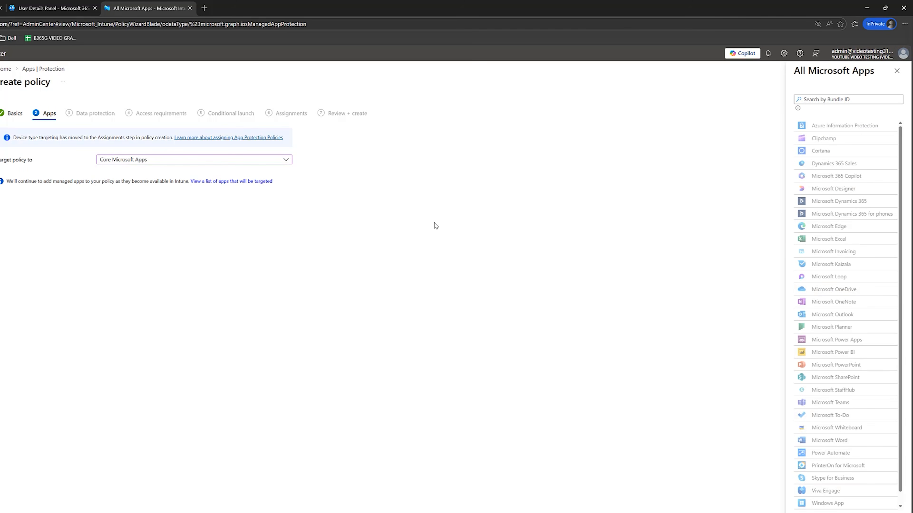
click(212, 182)
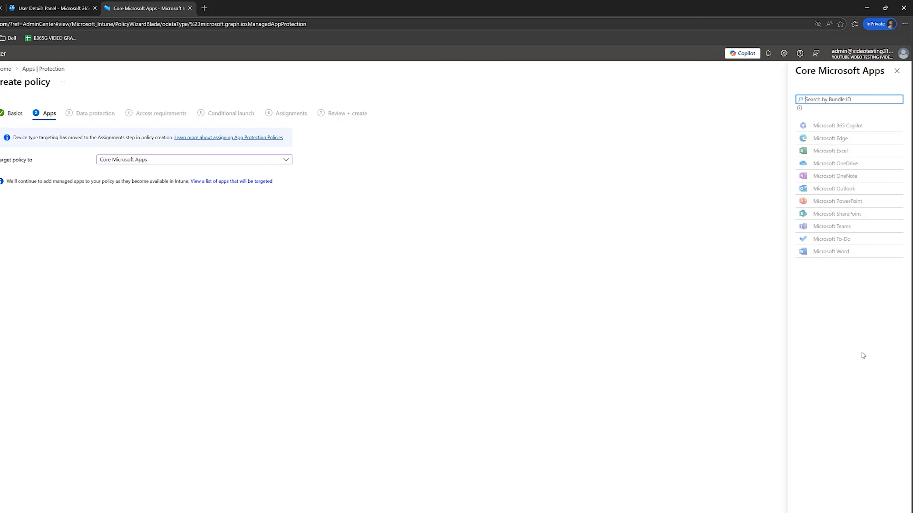
click(215, 382)
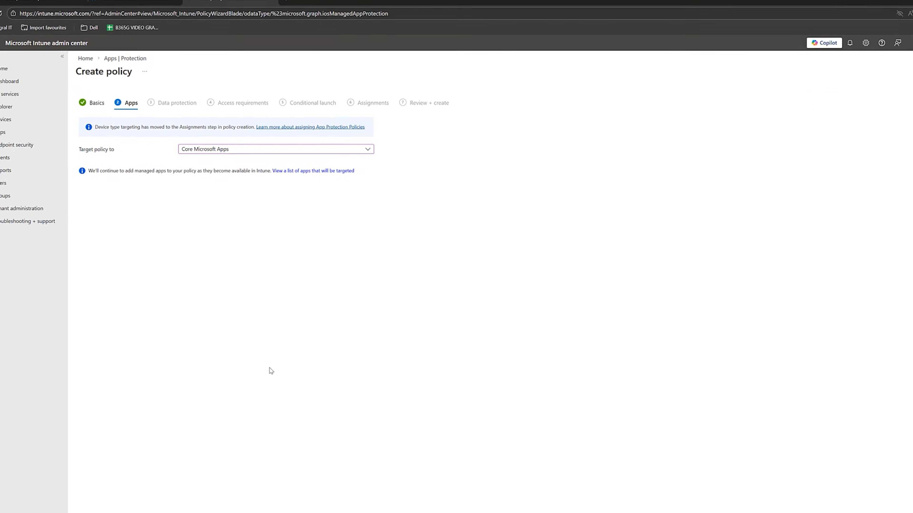
click(158, 512)
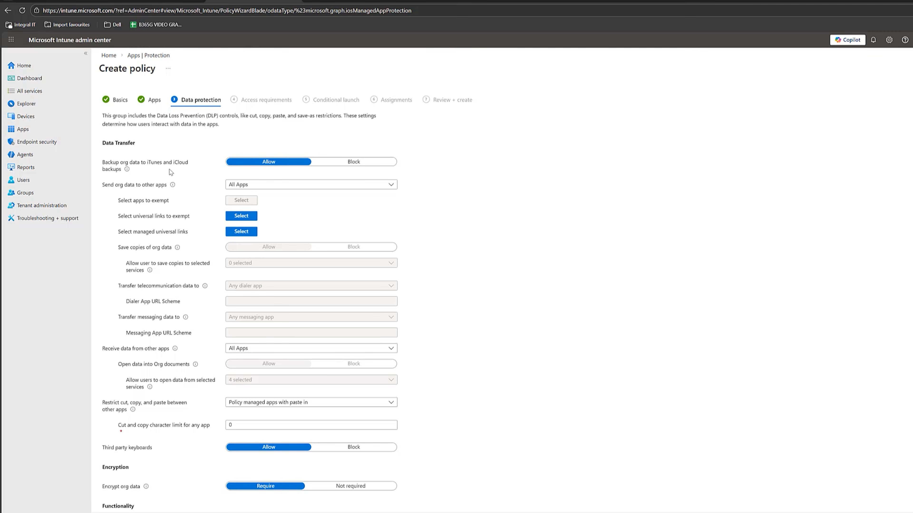
Block backup of org data to iTunes and iCloud, and limit sending org data to policy managed apps
click(346, 162)
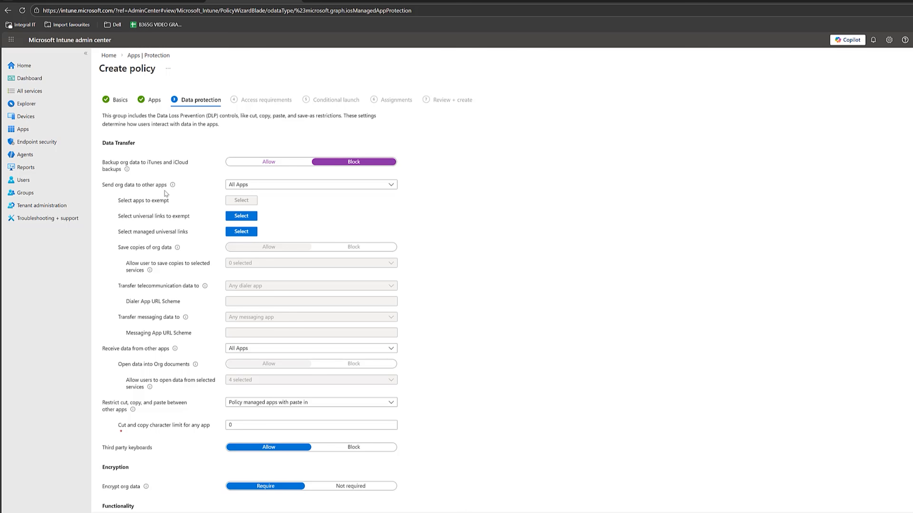
click(393, 186)
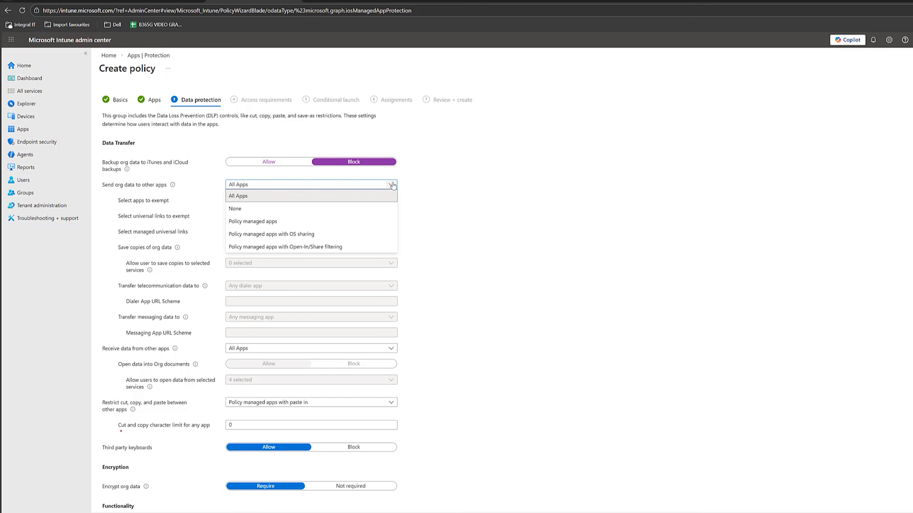
click(270, 222)
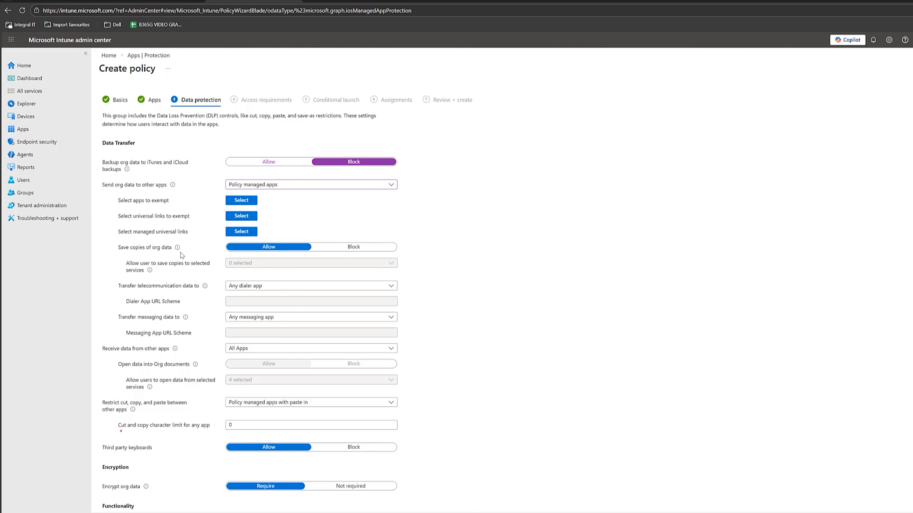
Block saving copies of org data, and check the options for allowed save services and telecommunication data transfer
click(357, 248)
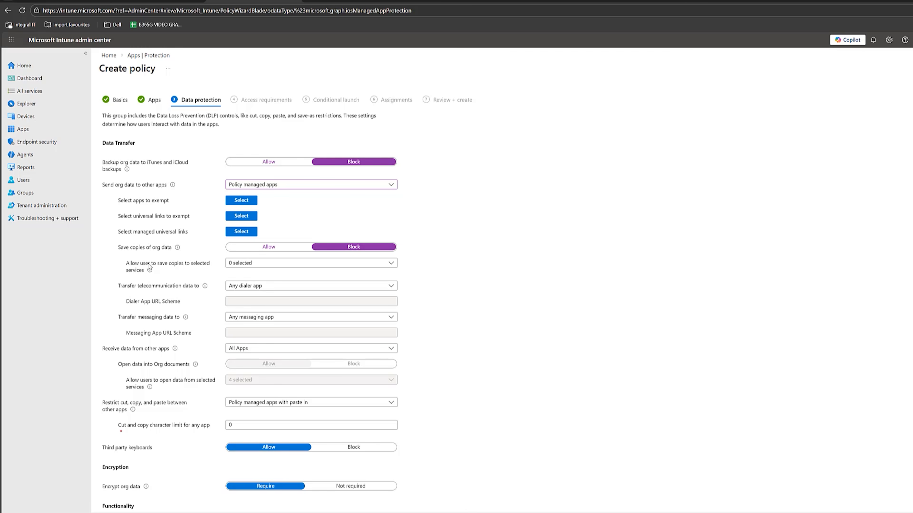
click(252, 265)
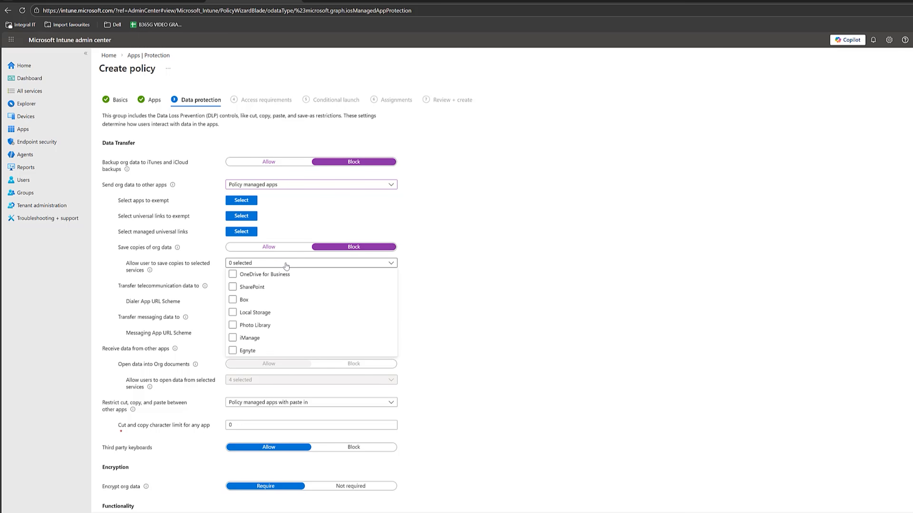
click(429, 280)
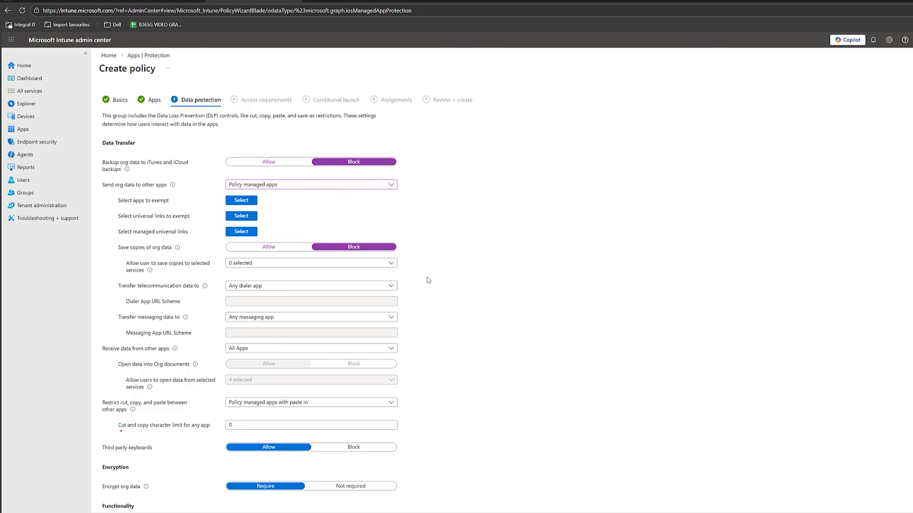
click(296, 288)
click(476, 272)
Limit receiving data from other apps to policy managed apps, and check the cut, copy and paste restriction options
click(269, 349)
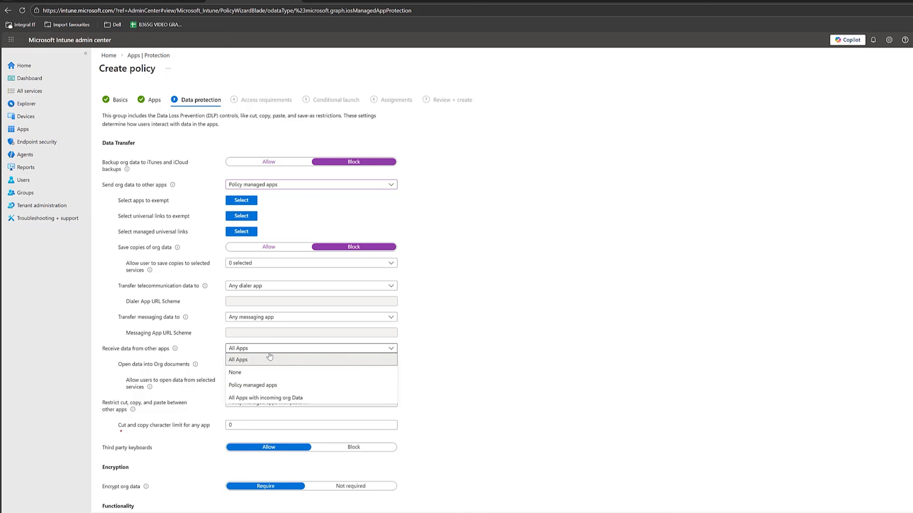
click(266, 387)
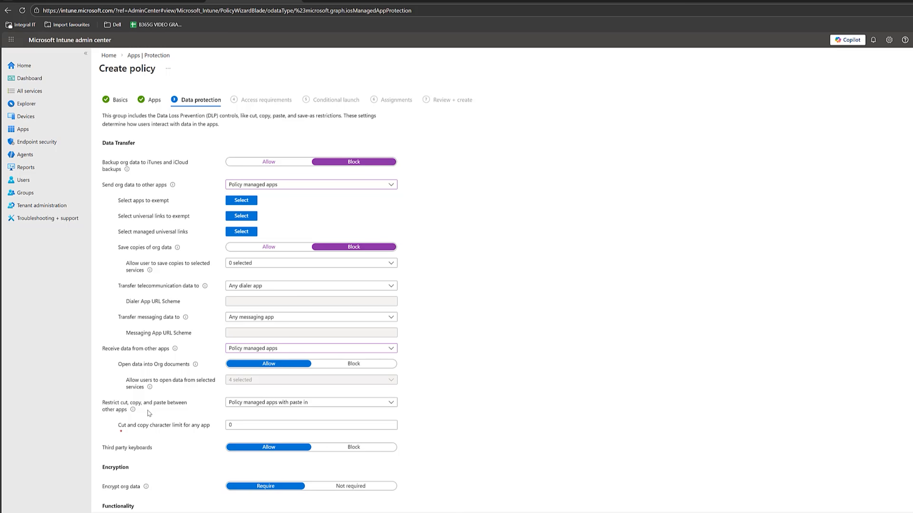
click(288, 402)
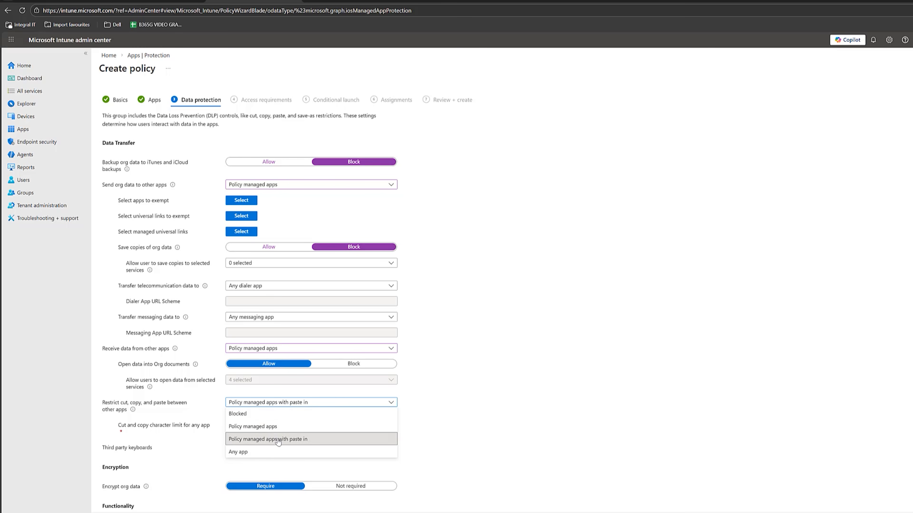
click(491, 400)
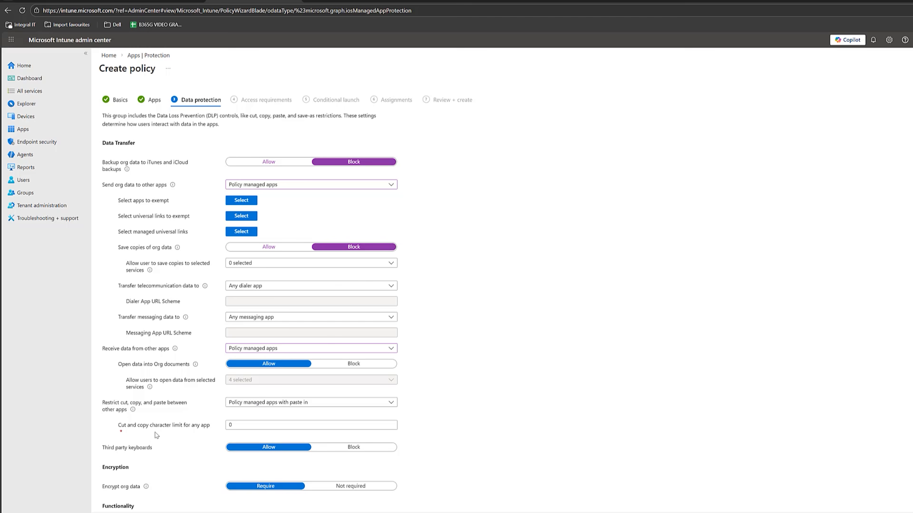
Block syncing policy managed app data with native apps or add-ins, and block printing of org data
scroll(645, 346, down, 4)
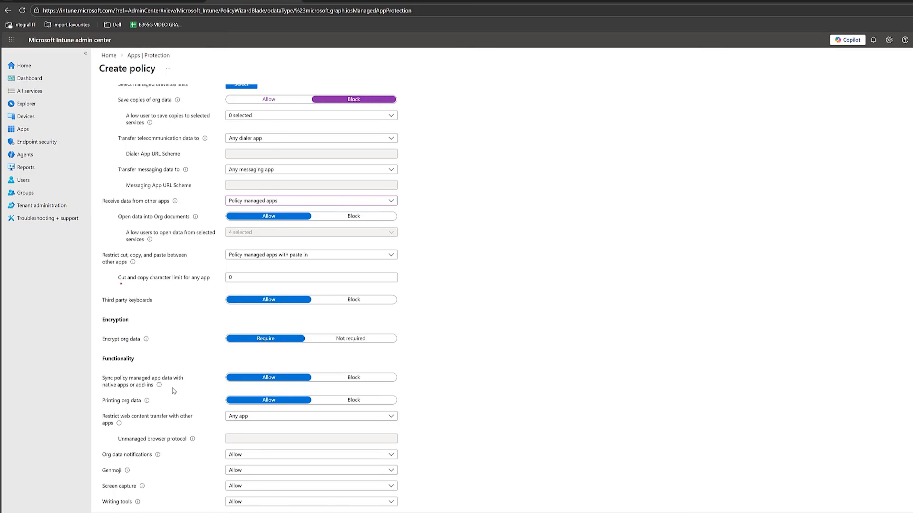
click(347, 378)
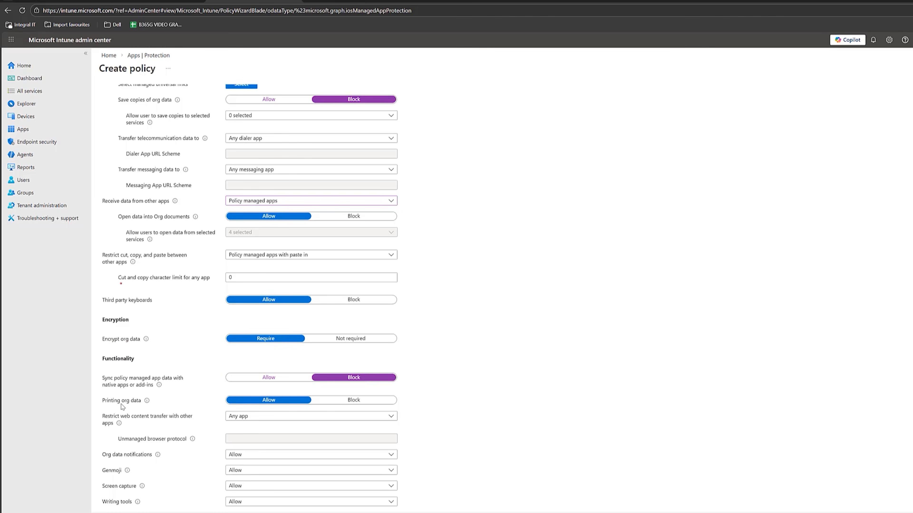
click(338, 401)
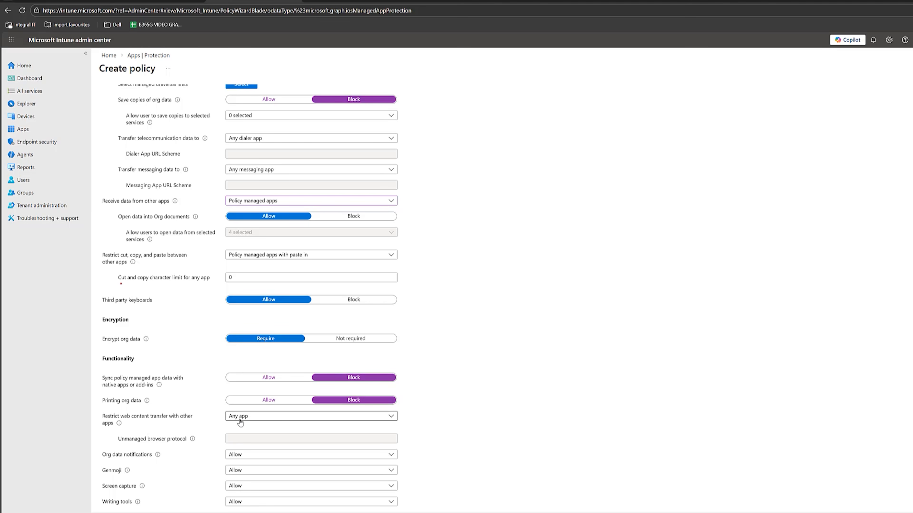
Restrict web content transfer with other apps to Microsoft Edge and proceed to the access requirements
click(257, 417)
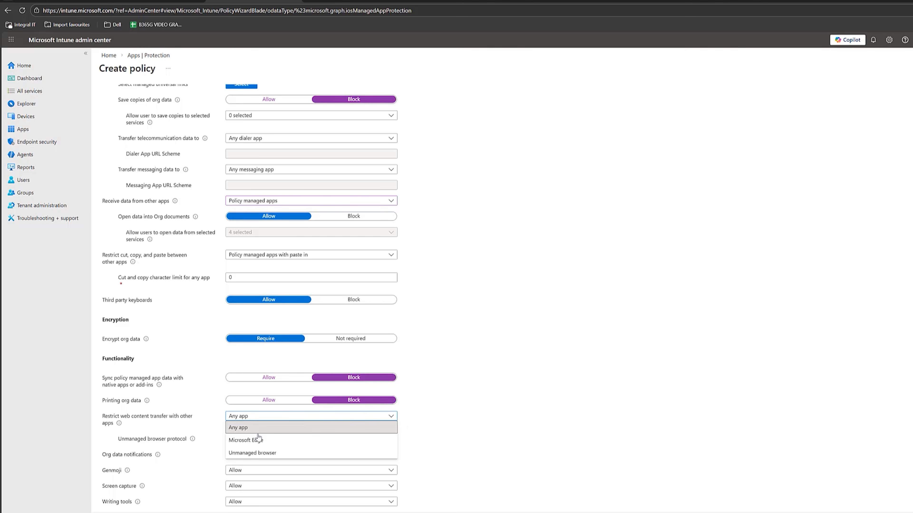
click(253, 440)
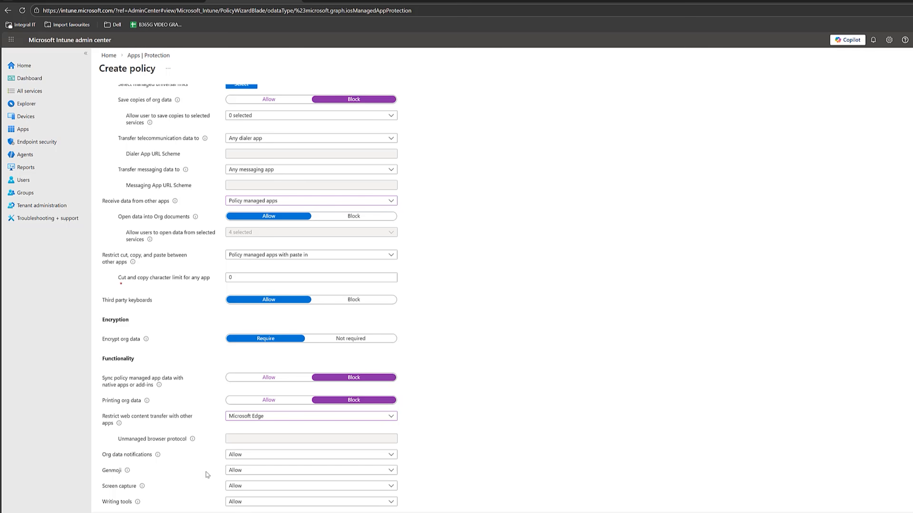
click(154, 512)
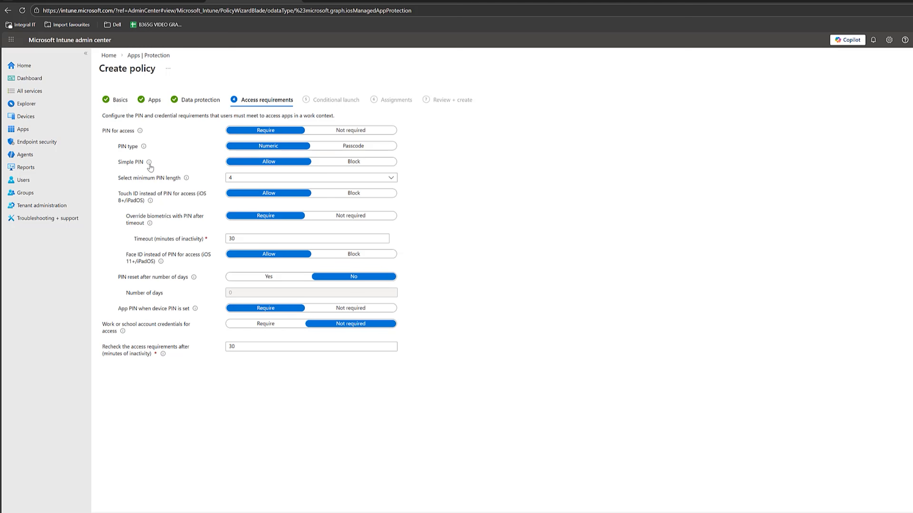
Set the minimum PIN length to 6 and proceed to the conditional launch settings
mouse_move(149, 165)
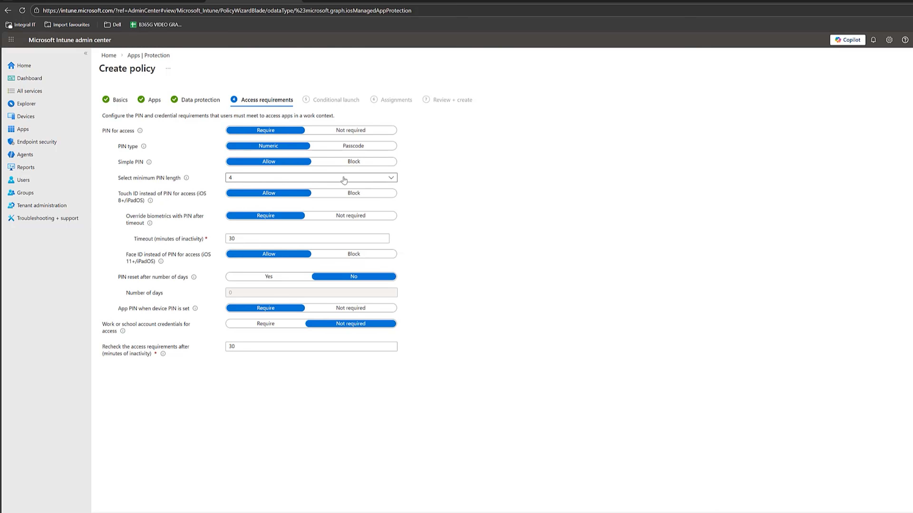
click(390, 178)
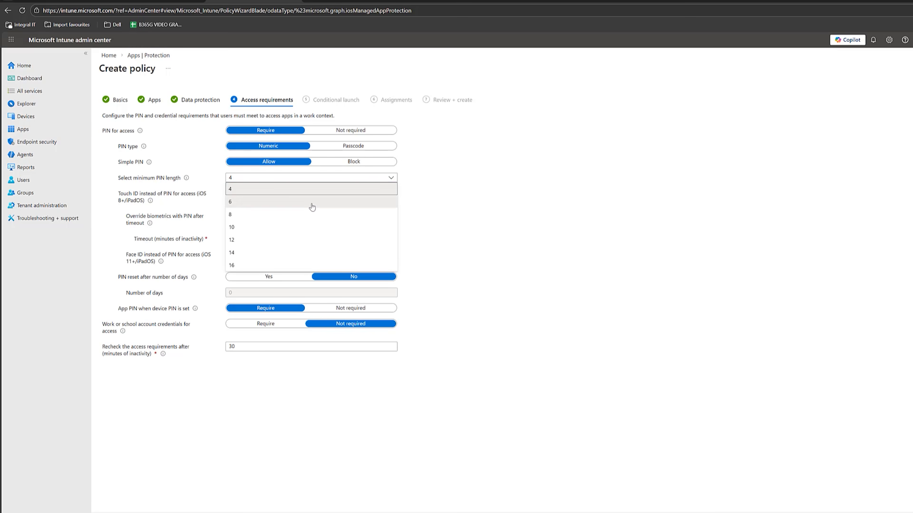
click(318, 203)
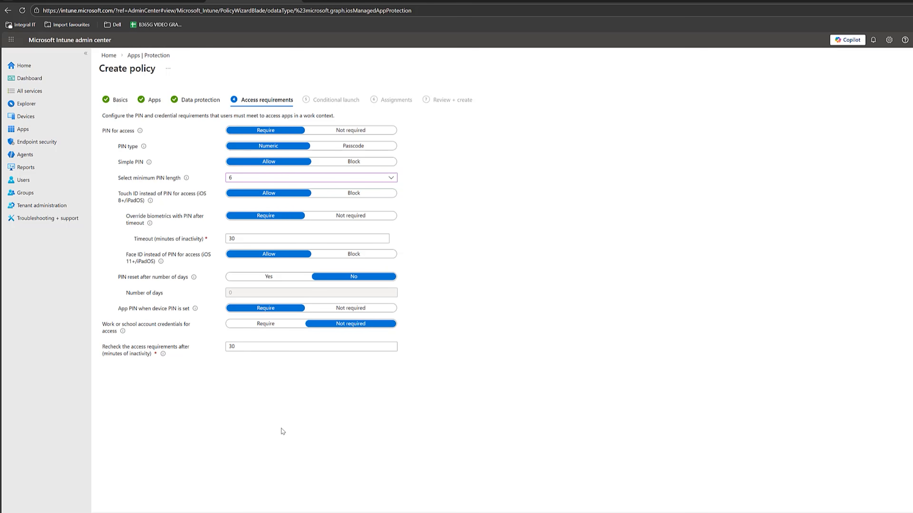
click(158, 512)
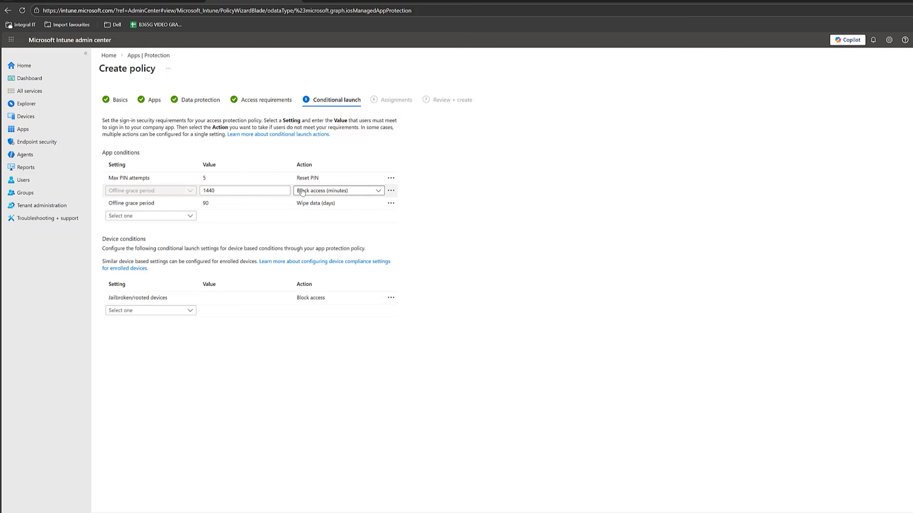
Examine the action options for the maximum PIN attempts condition and the settings available for additional device conditions
click(327, 179)
click(408, 204)
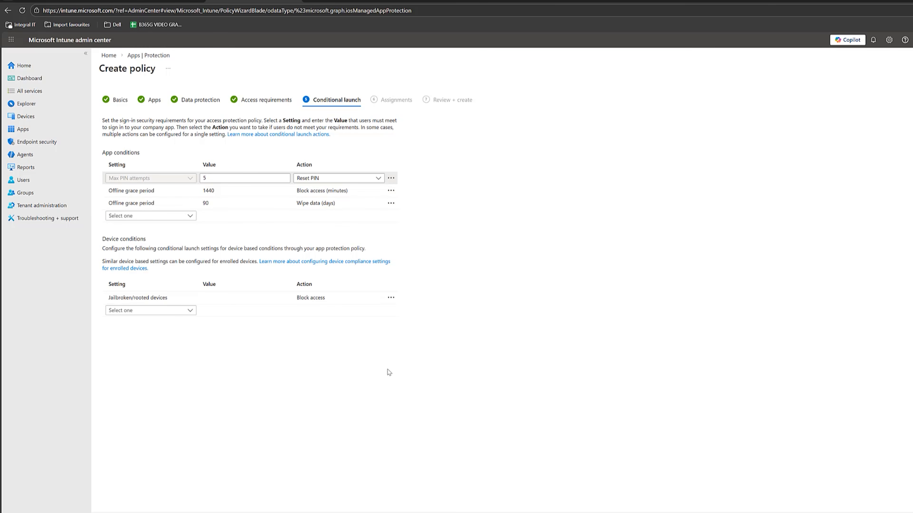
click(162, 311)
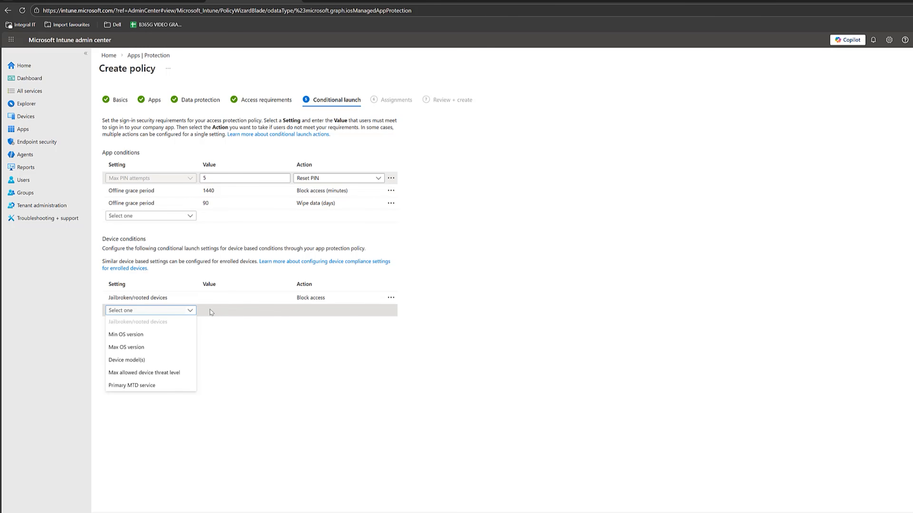
click(267, 343)
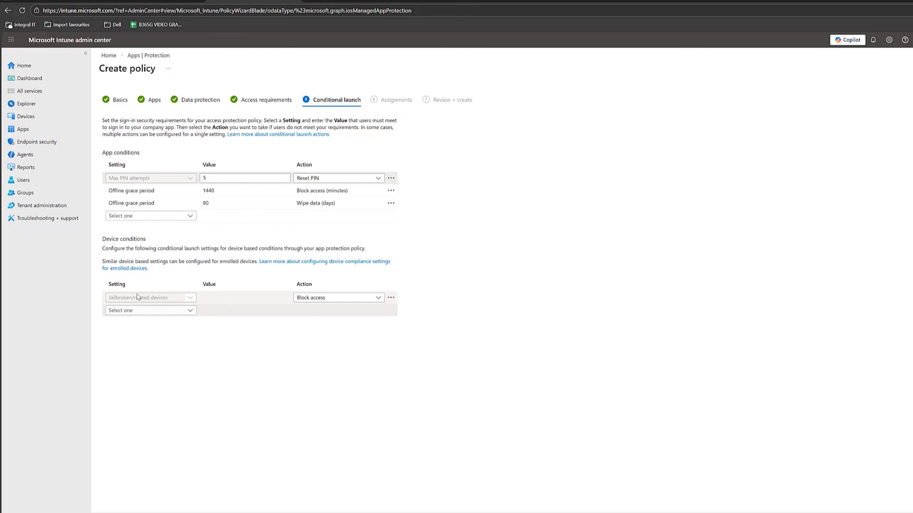
Examine the settings available for additional device conditions and app conditions, and proceed to the policy's assignments
click(152, 312)
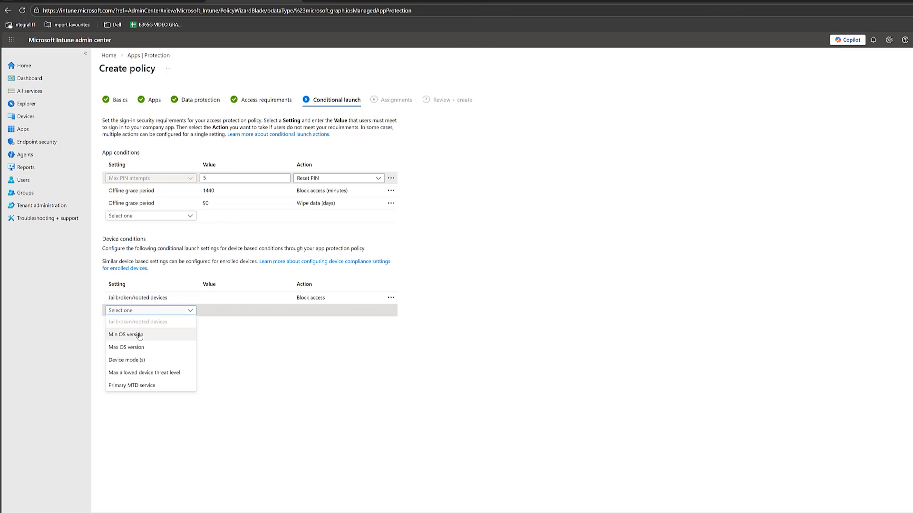
click(325, 373)
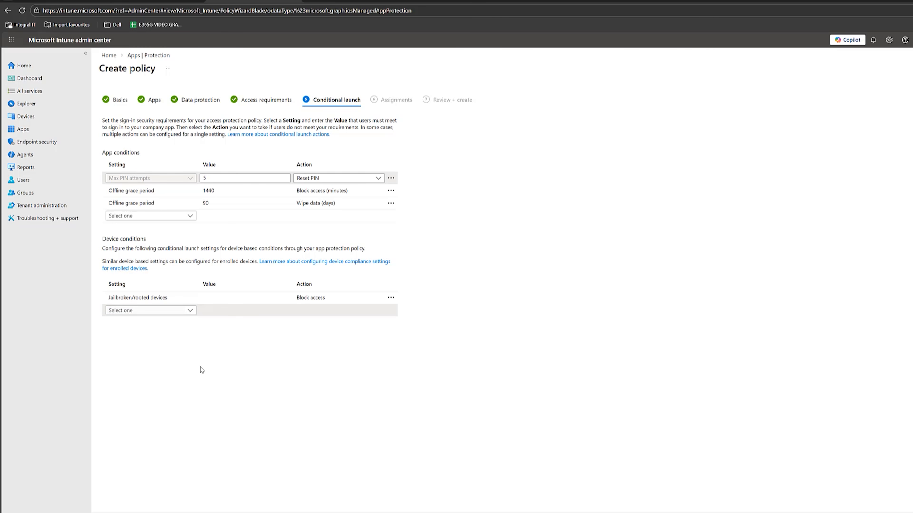
click(137, 216)
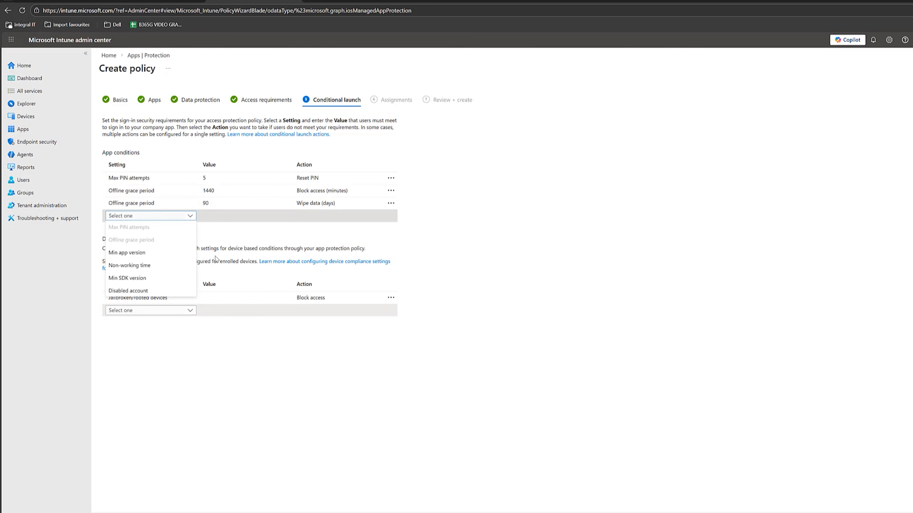
click(300, 391)
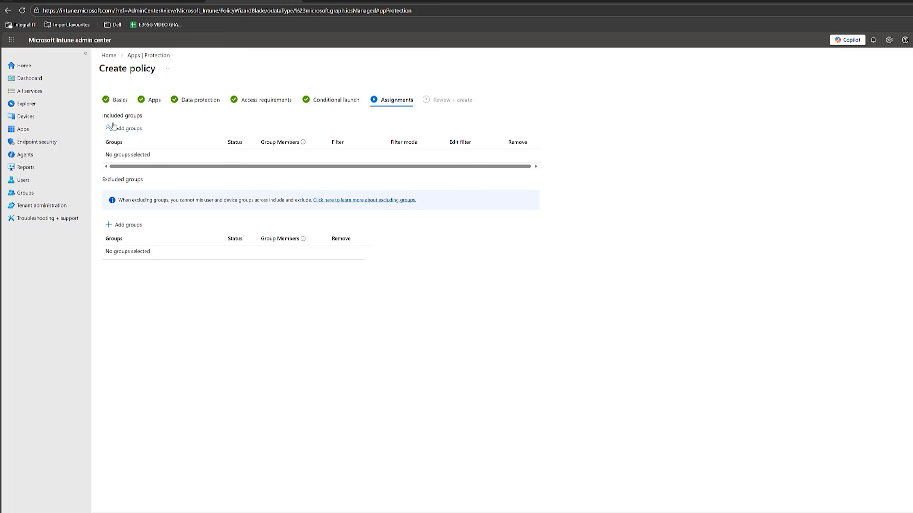
Include the All Users group in the assignments, and create the app protection policy from the review page
click(124, 130)
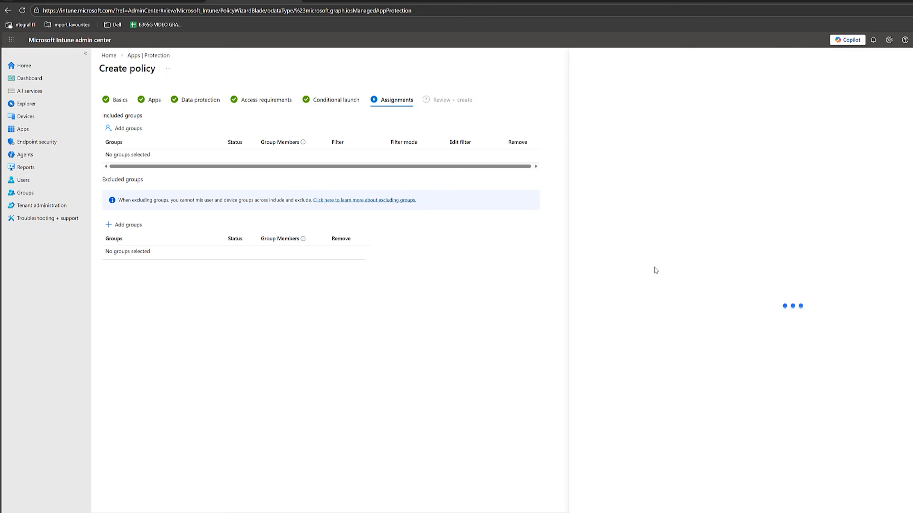
click(587, 180)
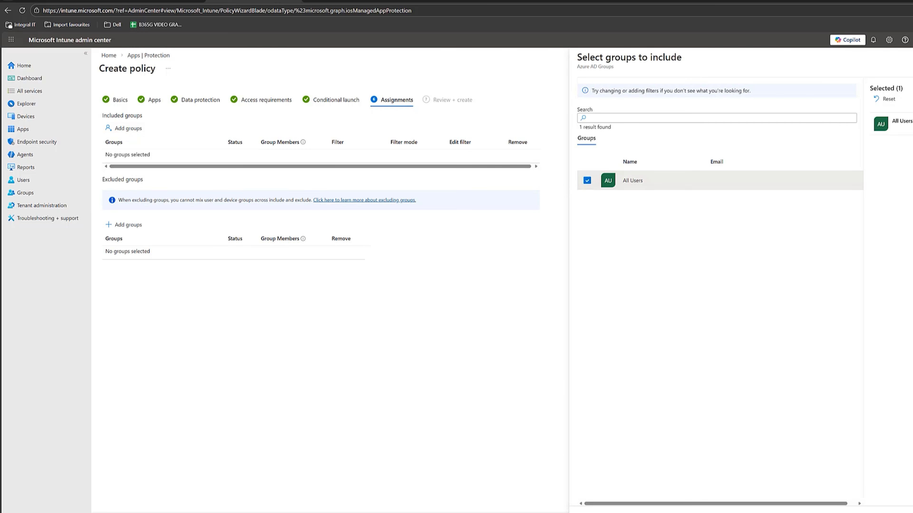
click(590, 512)
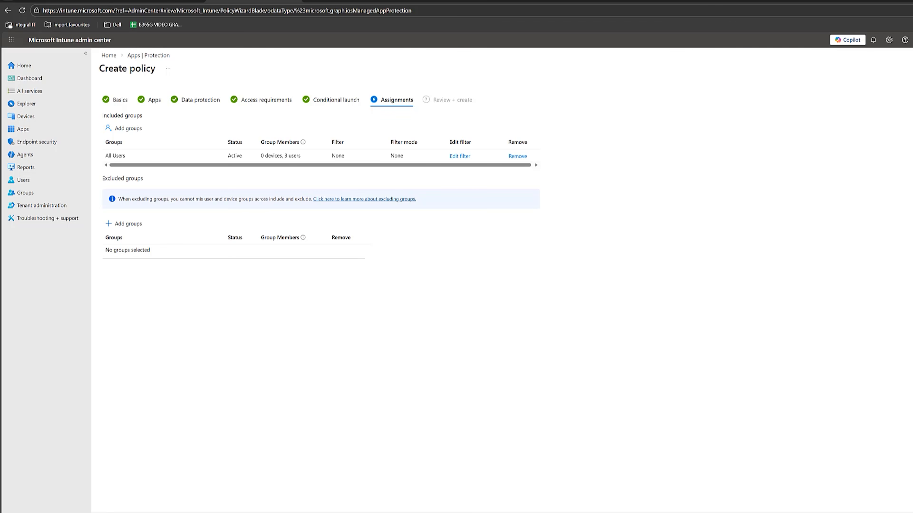
click(178, 512)
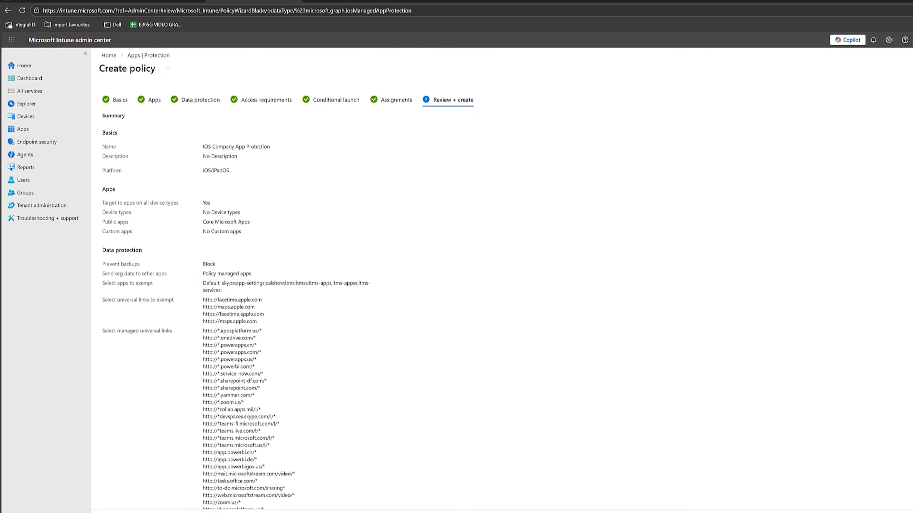
click(178, 512)
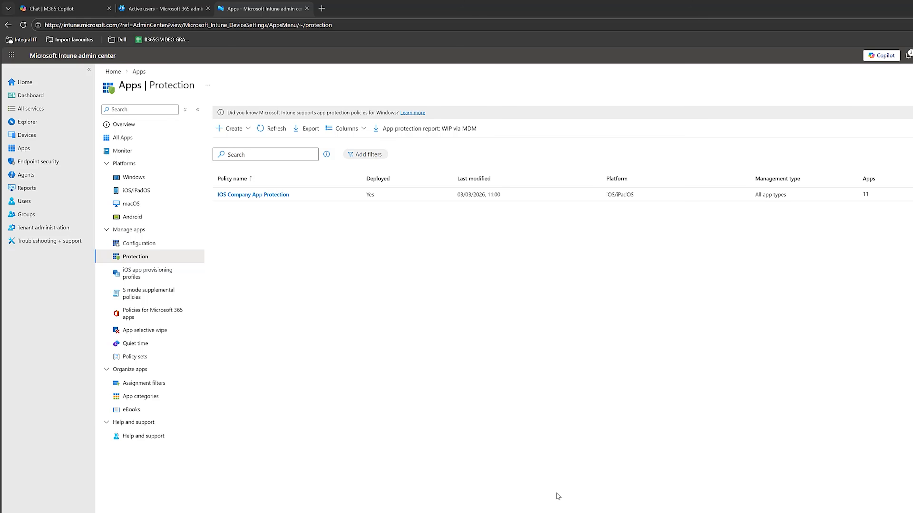
Switch to Conditional Access in the Microsoft Entra admin center and start a new policy named Require App Protection Policy
click(162, 7)
click(38, 449)
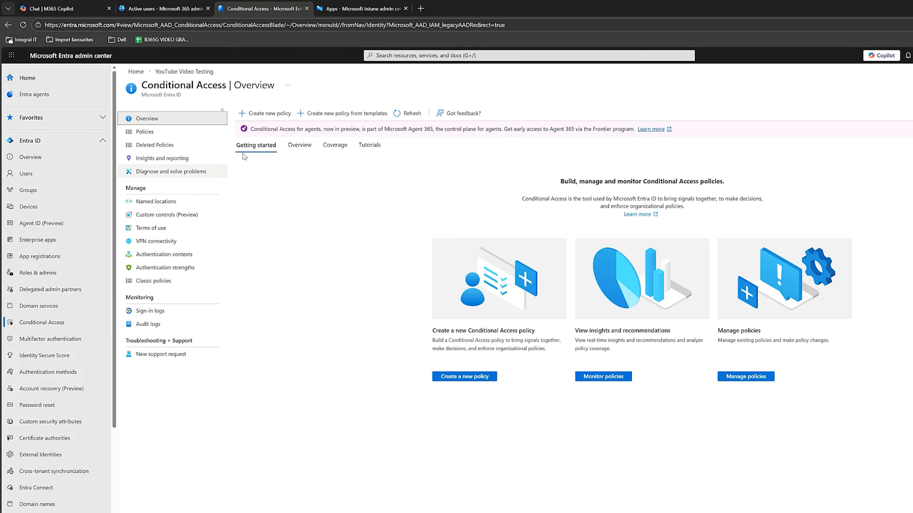
click(258, 120)
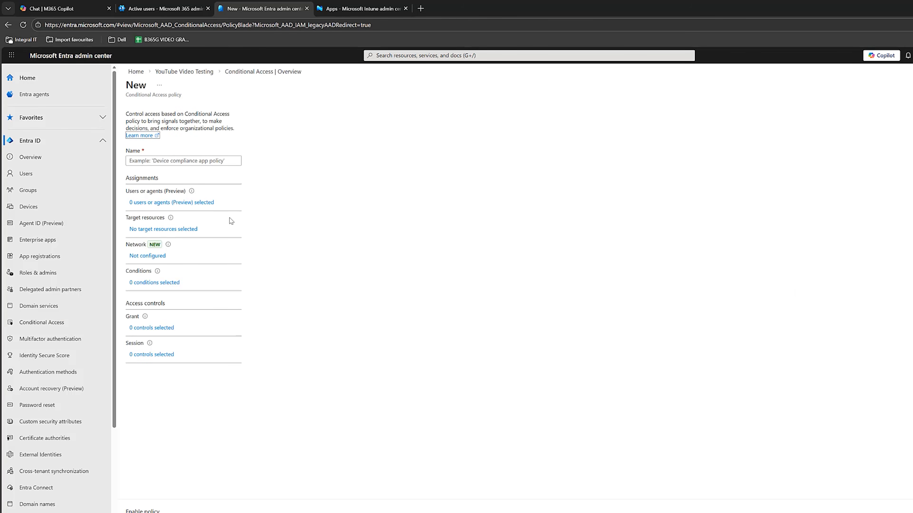
click(184, 160)
text(Require App Protection Policy)
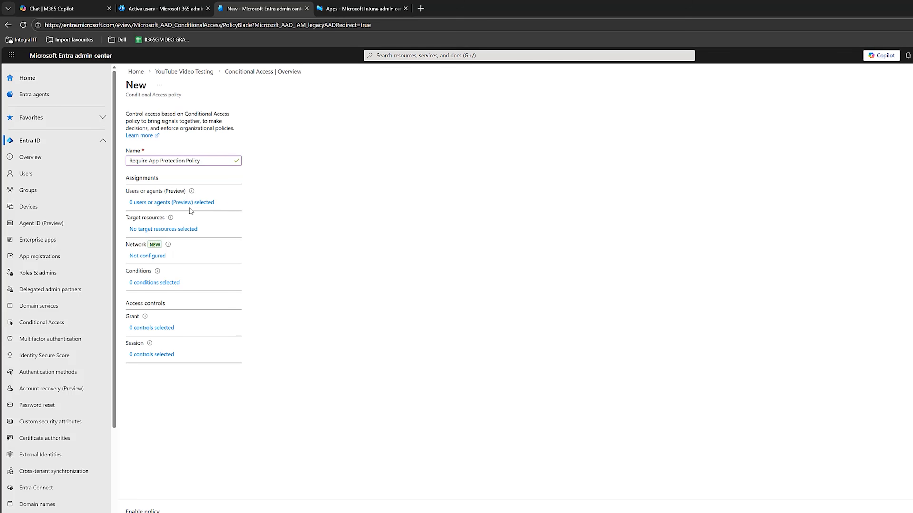
Apply the Conditional Access policy to all users and target all resources (formerly 'All cloud apps')
click(193, 203)
click(276, 200)
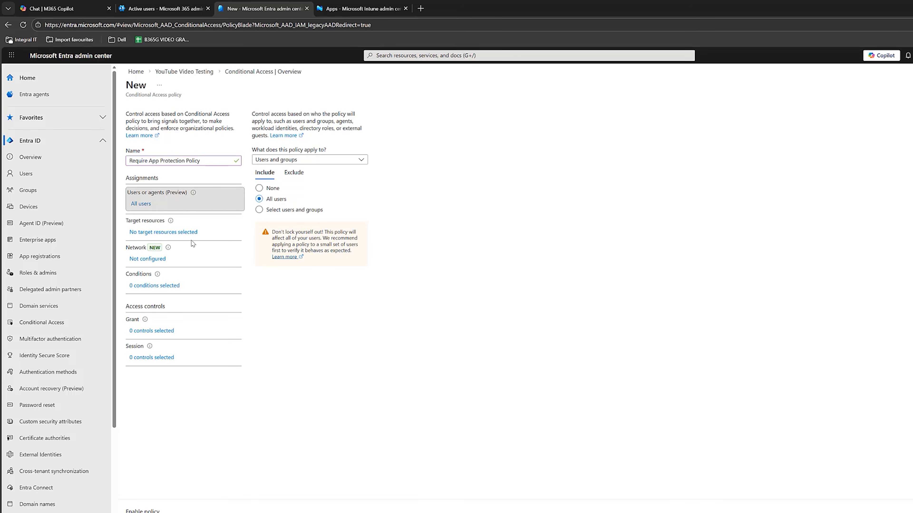
click(190, 232)
click(259, 226)
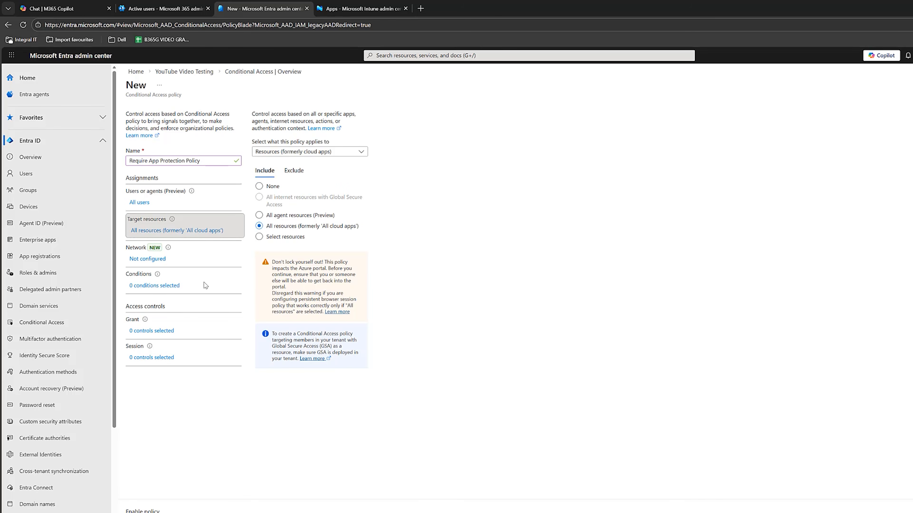
Configure the device platforms condition to include only the selected platforms Android and iOS
click(157, 285)
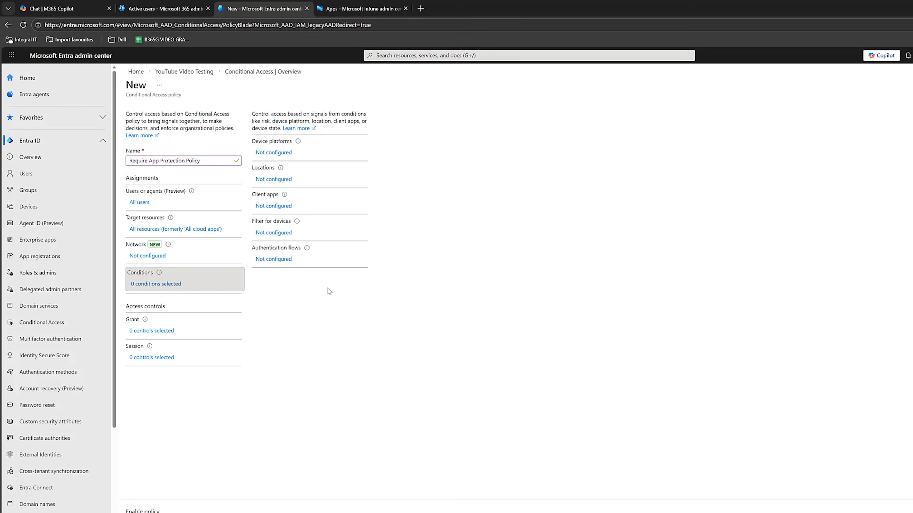
click(288, 153)
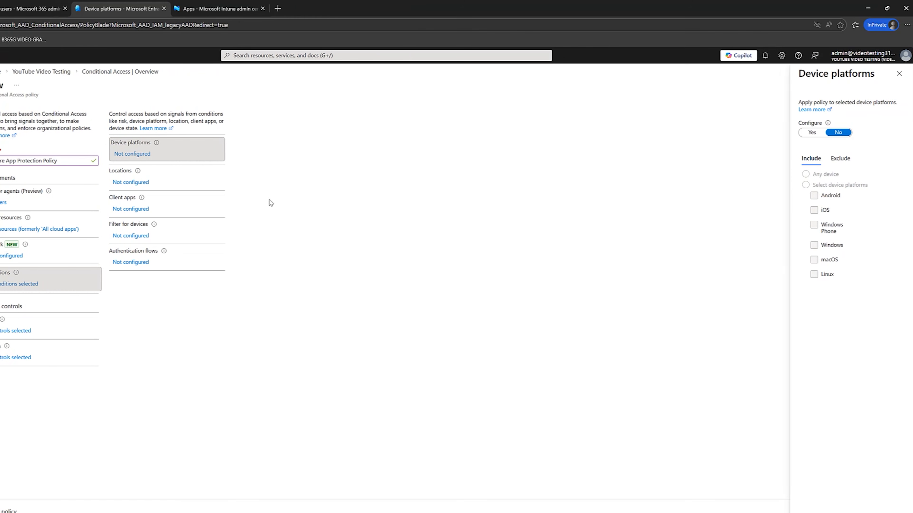
click(809, 132)
click(803, 185)
click(811, 195)
click(811, 210)
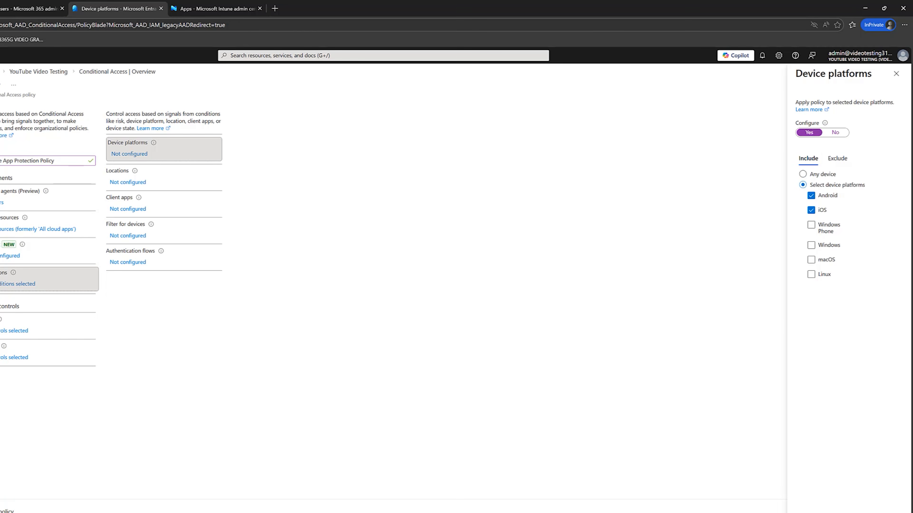
click(809, 511)
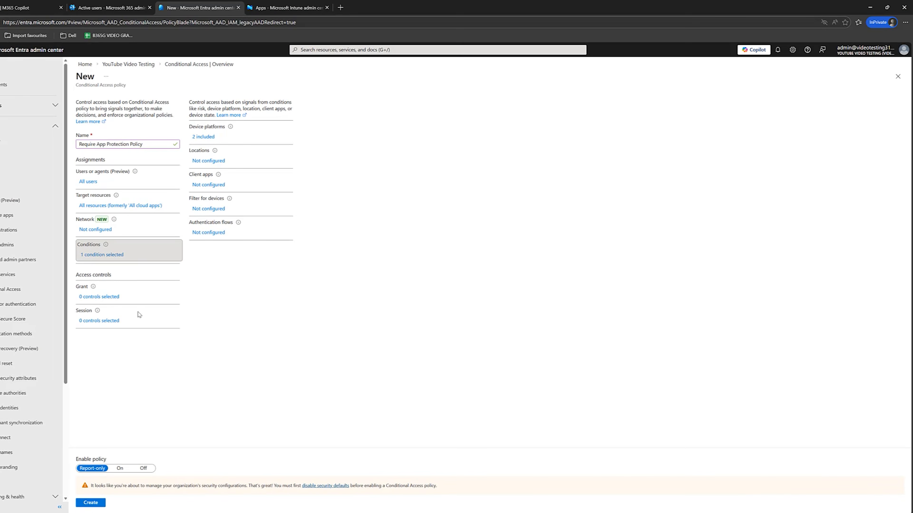
Set the grant control to grant access with the requirement of an app protection policy
click(80, 304)
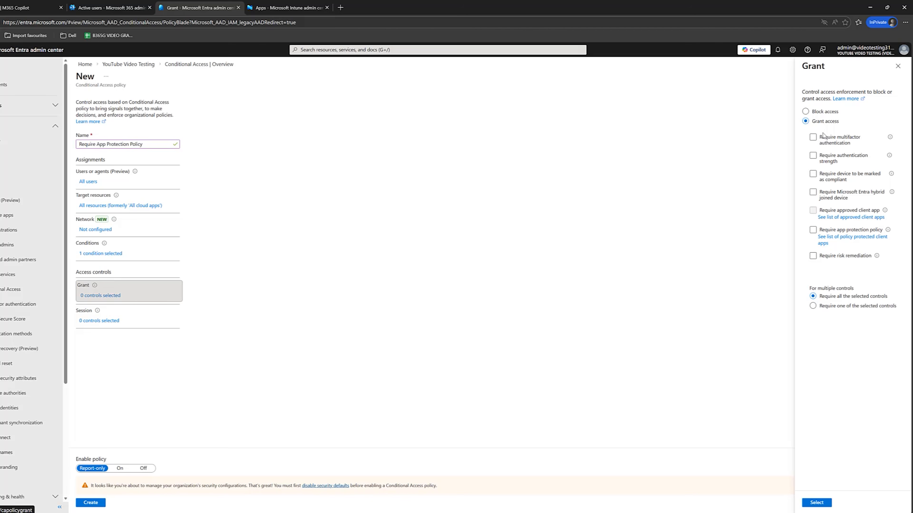
click(812, 230)
click(816, 502)
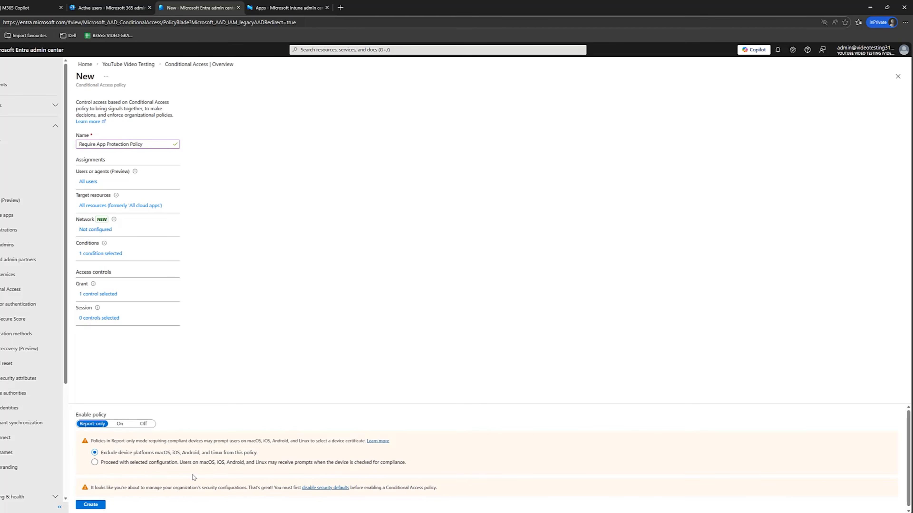